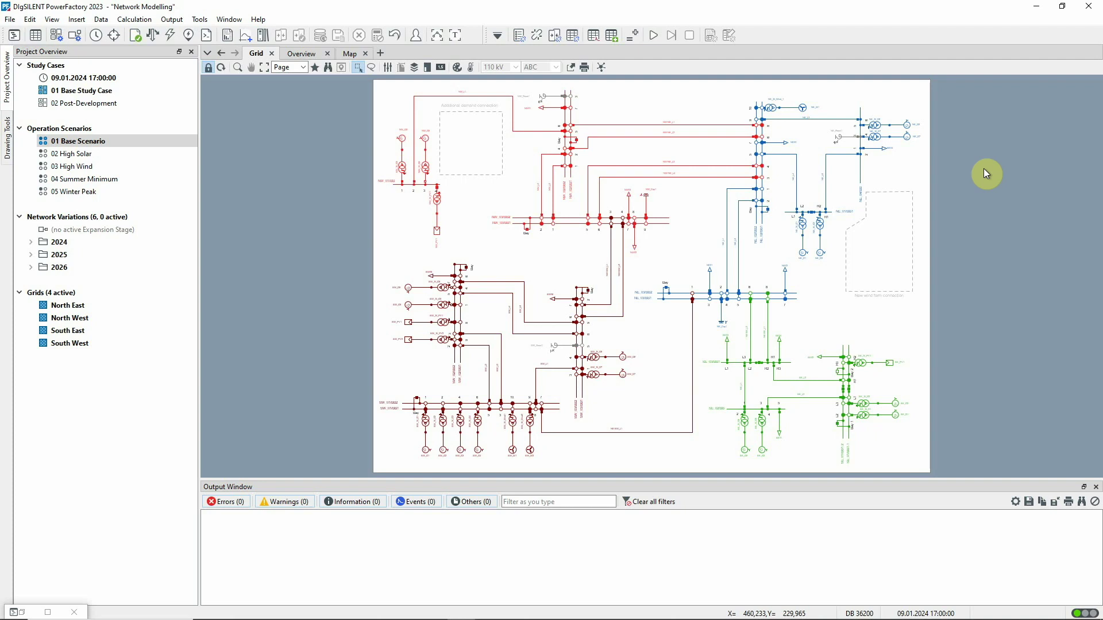
Change generator NE_G1's load-flow active power from 379.9001 to 300 MW and confirm.
double_click(805, 251)
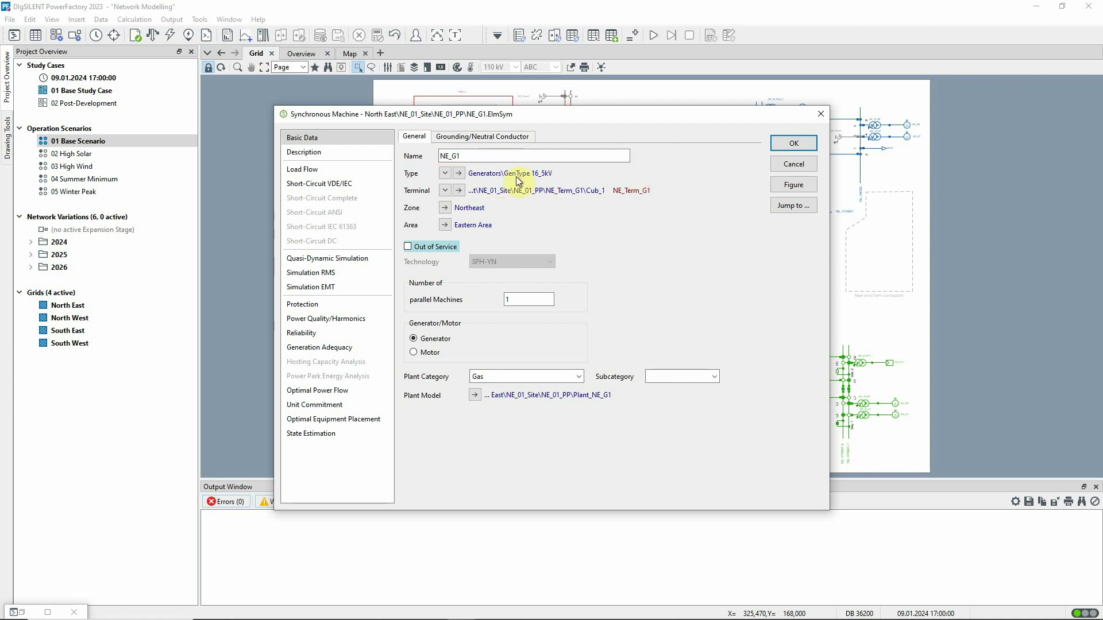
left_click(374, 170)
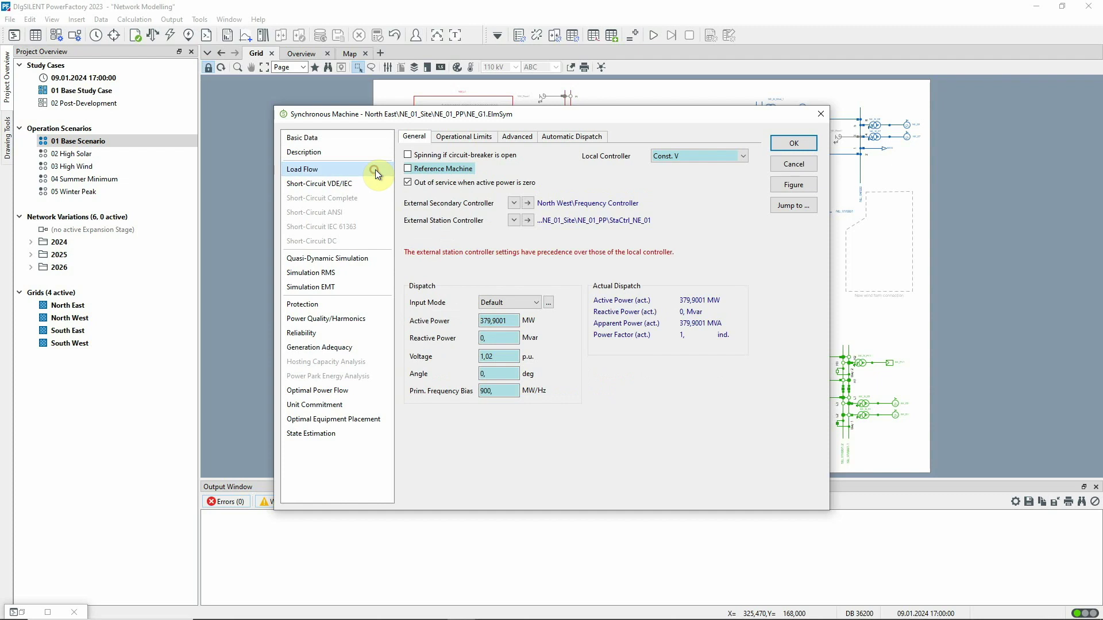
left_click(813, 274)
left_click(515, 320)
key("BackSpace")
key("BackSpace")
key("BackSpace")
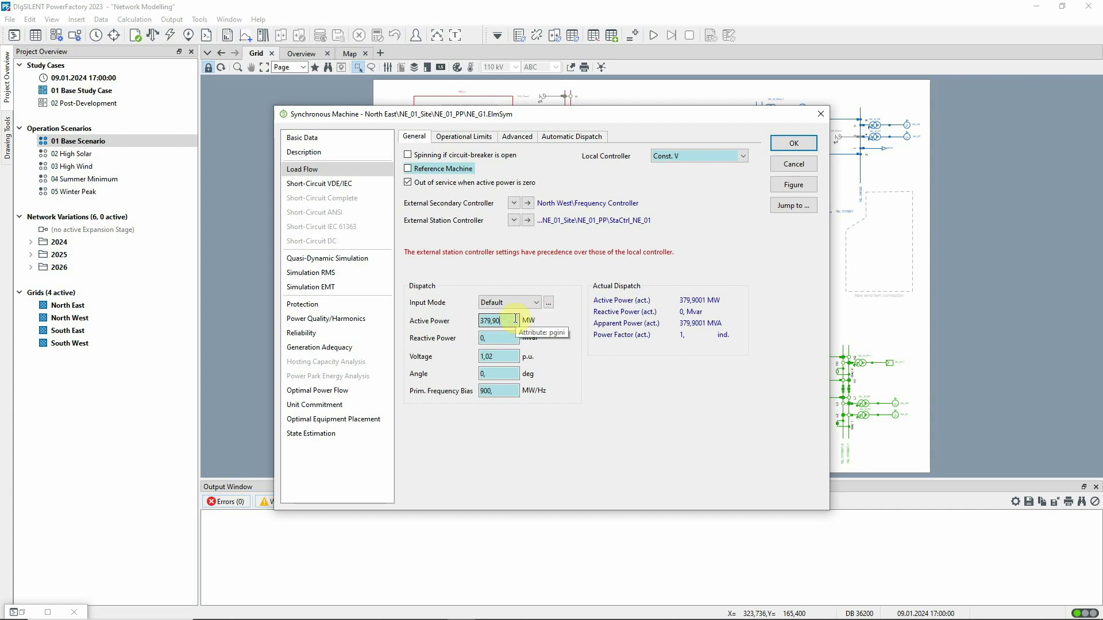
key("BackSpace")
key("BackSpace")
key("BackSpace")
type("00")
left_click(784, 147)
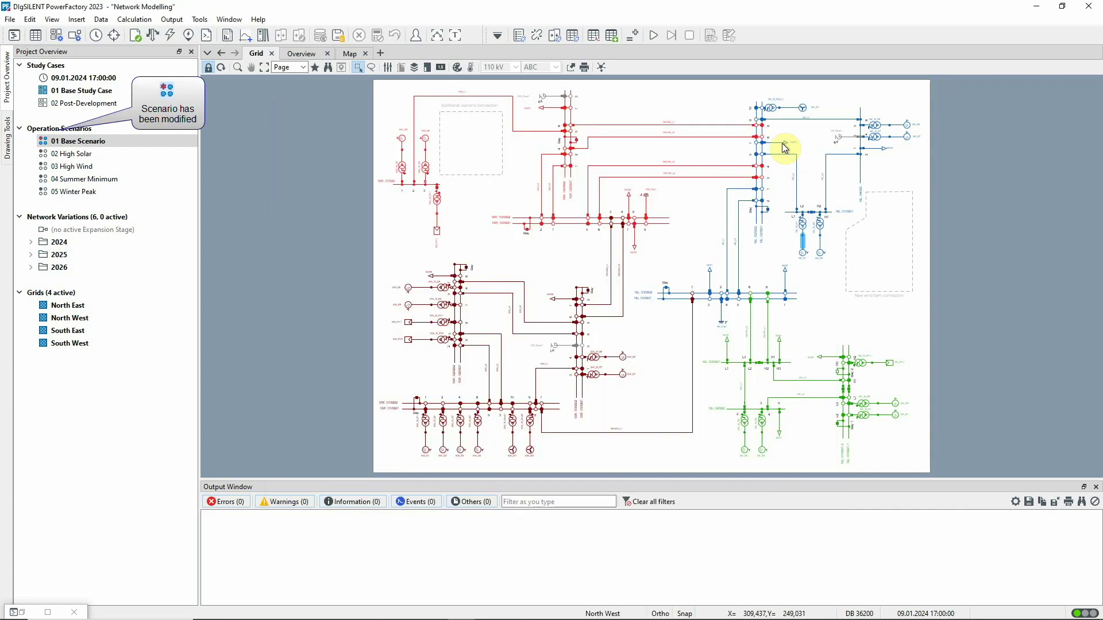
Discard the unsaved changes to 01 Base Scenario from its context menu.
left_click(126, 142)
right_click(127, 143)
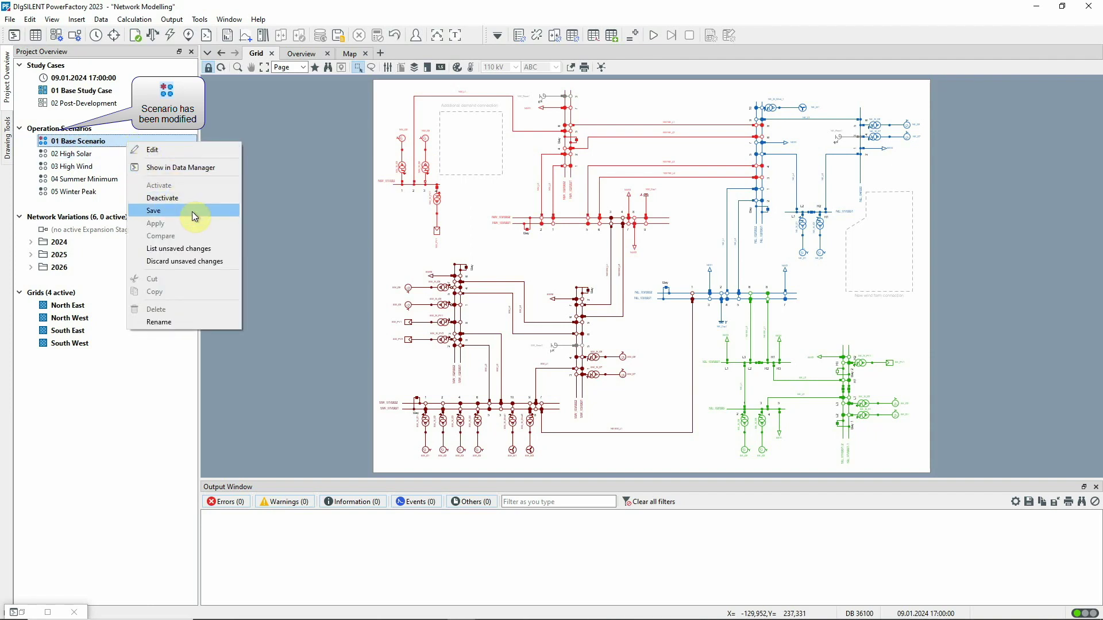
left_click(219, 261)
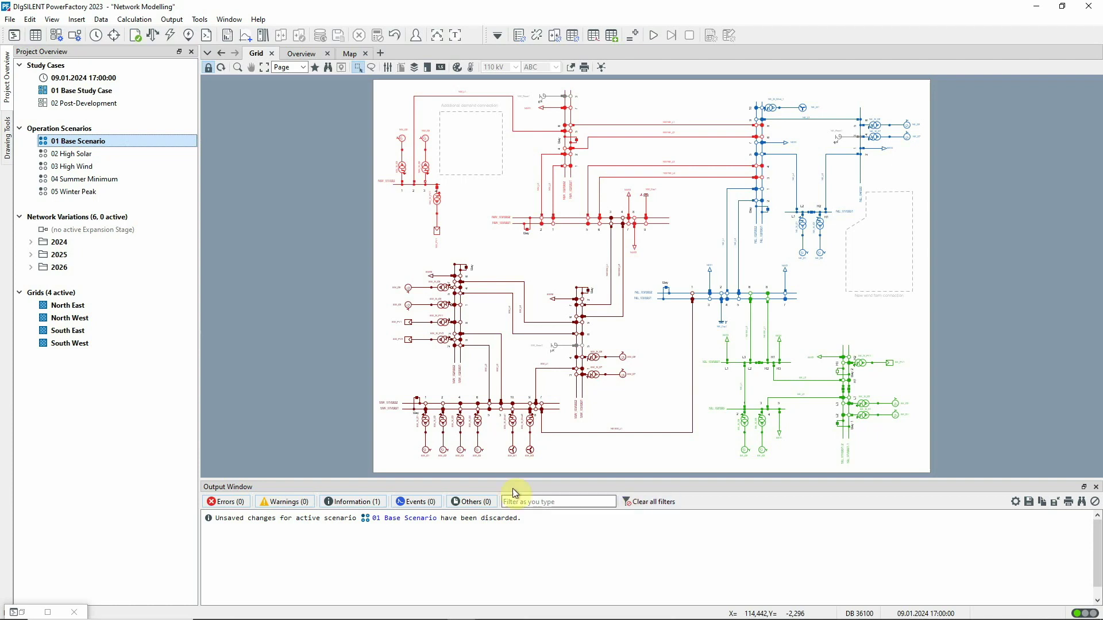
Activate 03 High Wind from the Data Manager's scenario list, then minimise the Data Manager.
left_click(21, 614)
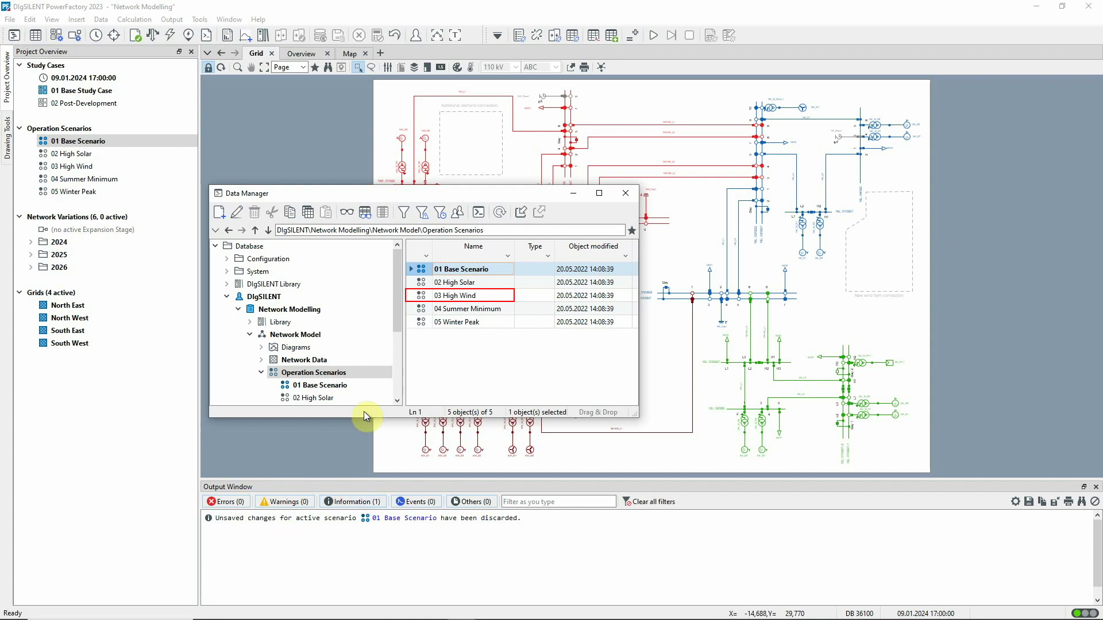
left_click(423, 298)
right_click(423, 299)
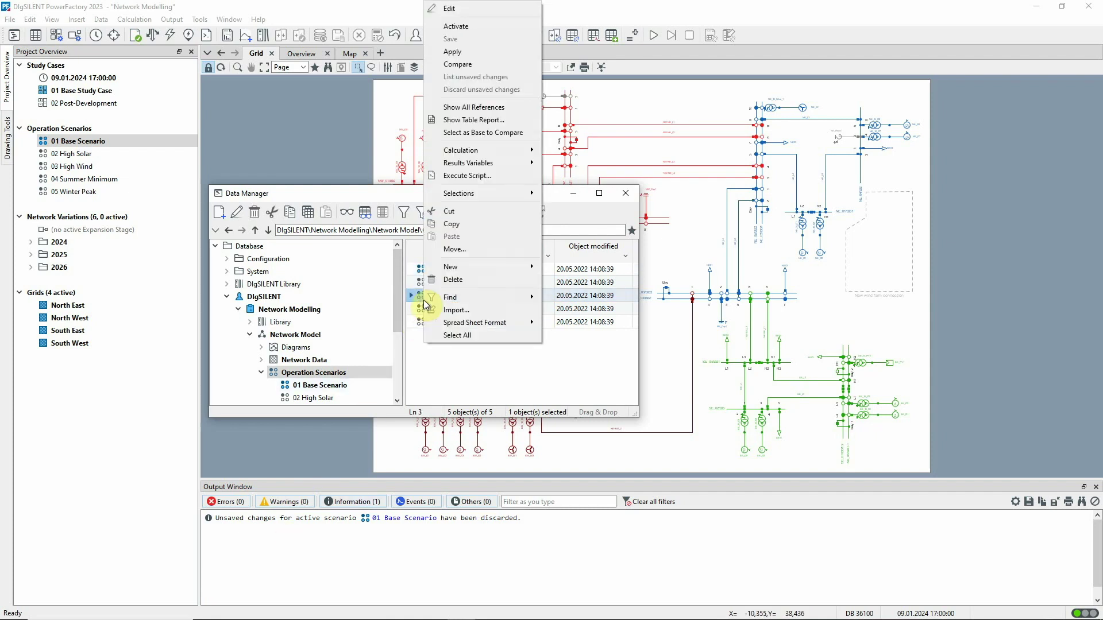
left_click(497, 29)
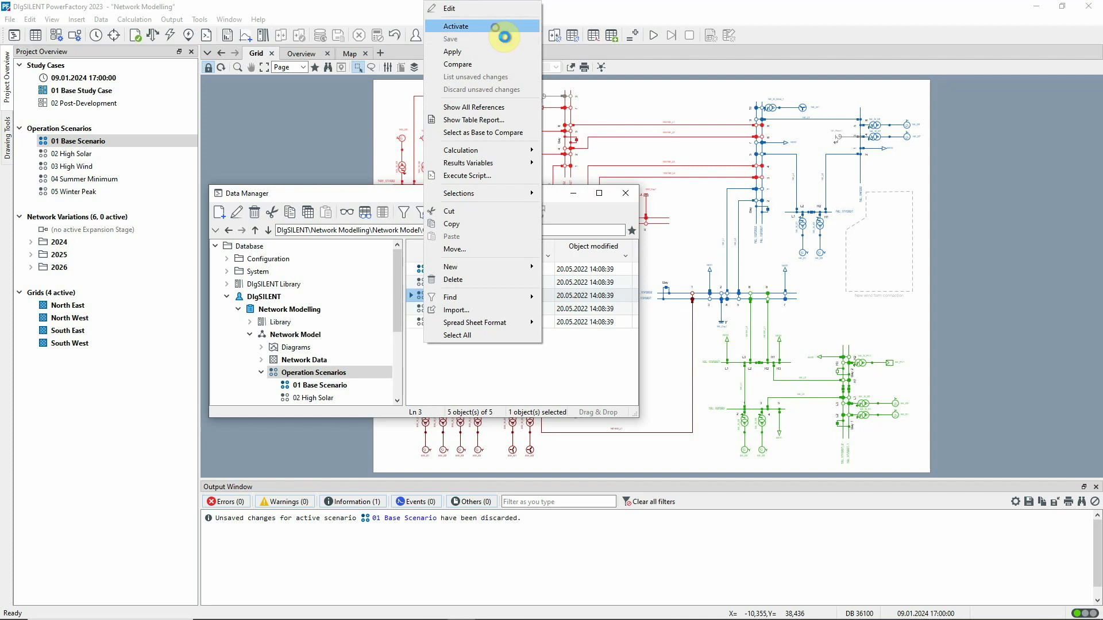
left_click(574, 194)
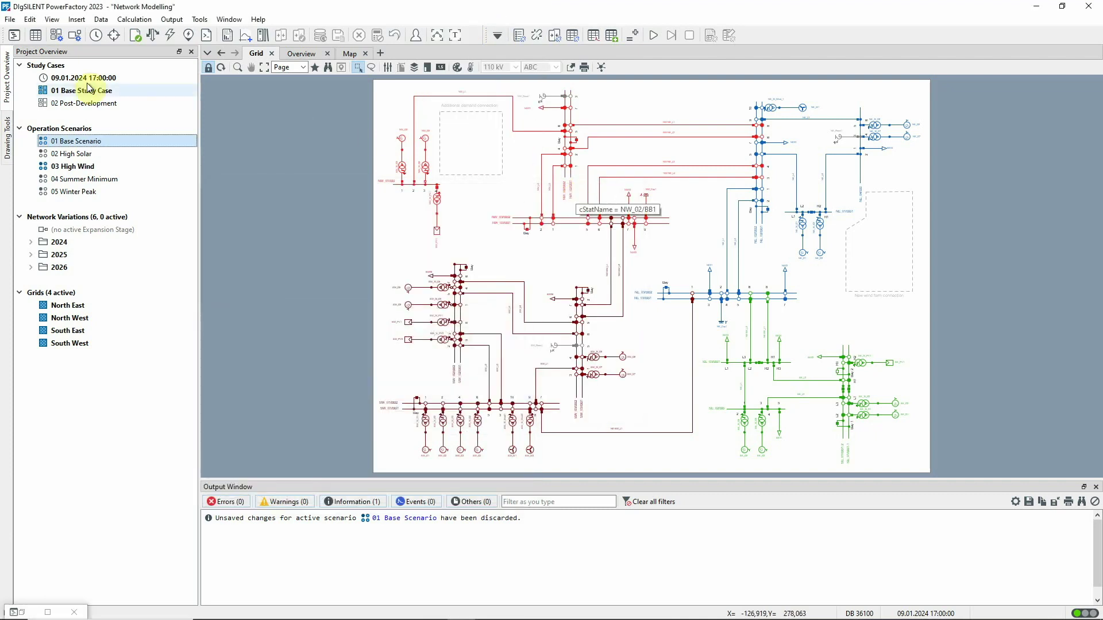
Show the Synchronous Machine load-flow active power columns in the Network Model Manager.
left_click(38, 35)
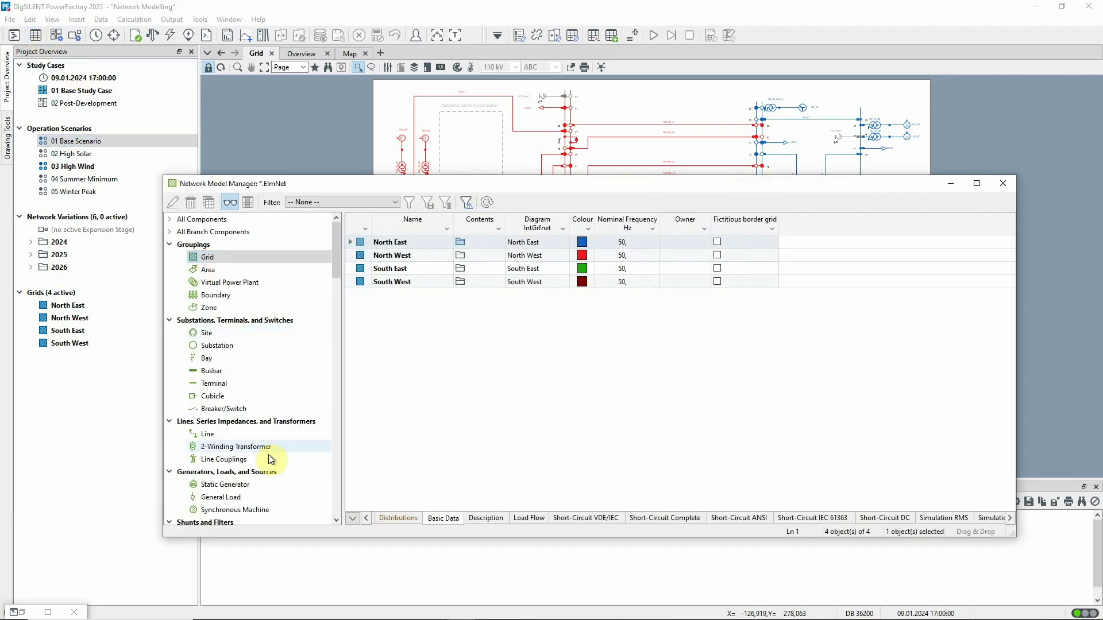
left_click(269, 508)
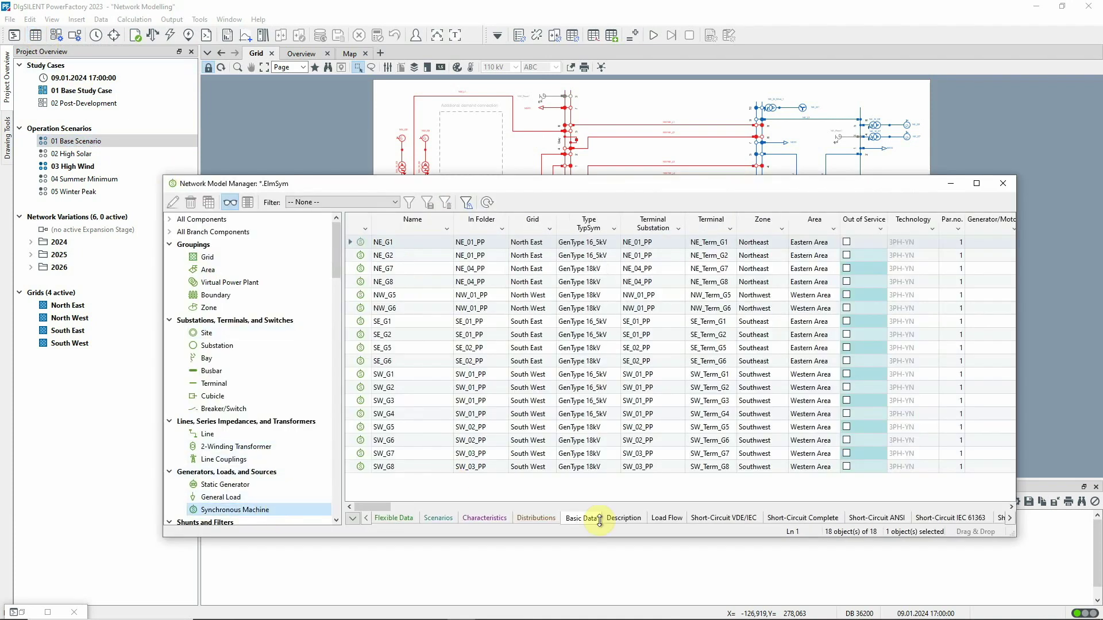
left_click(670, 518)
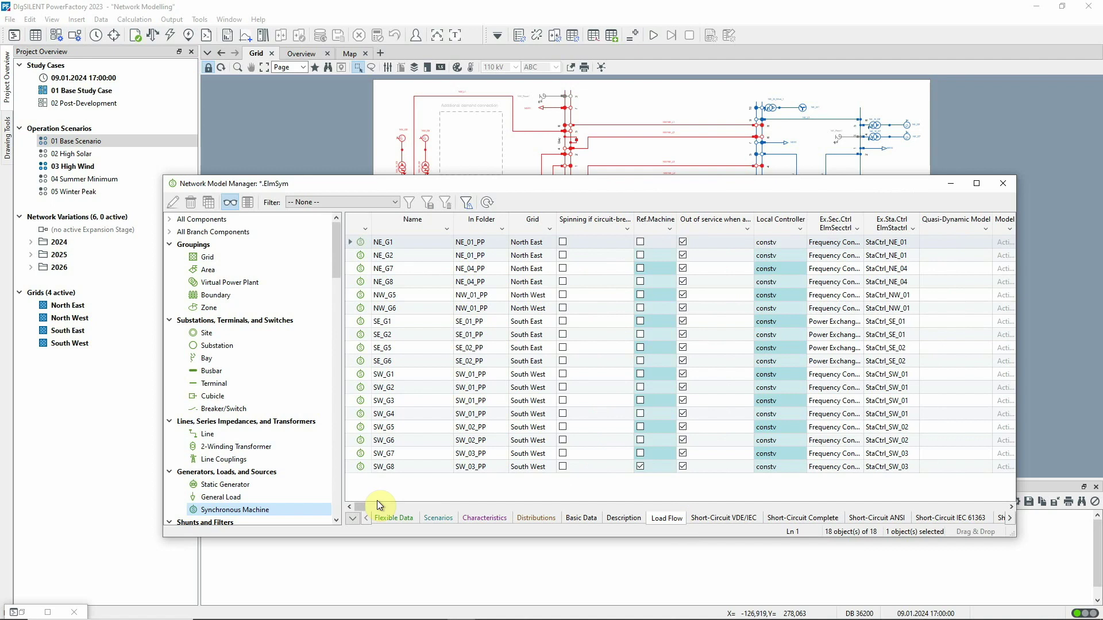
left_click(358, 508)
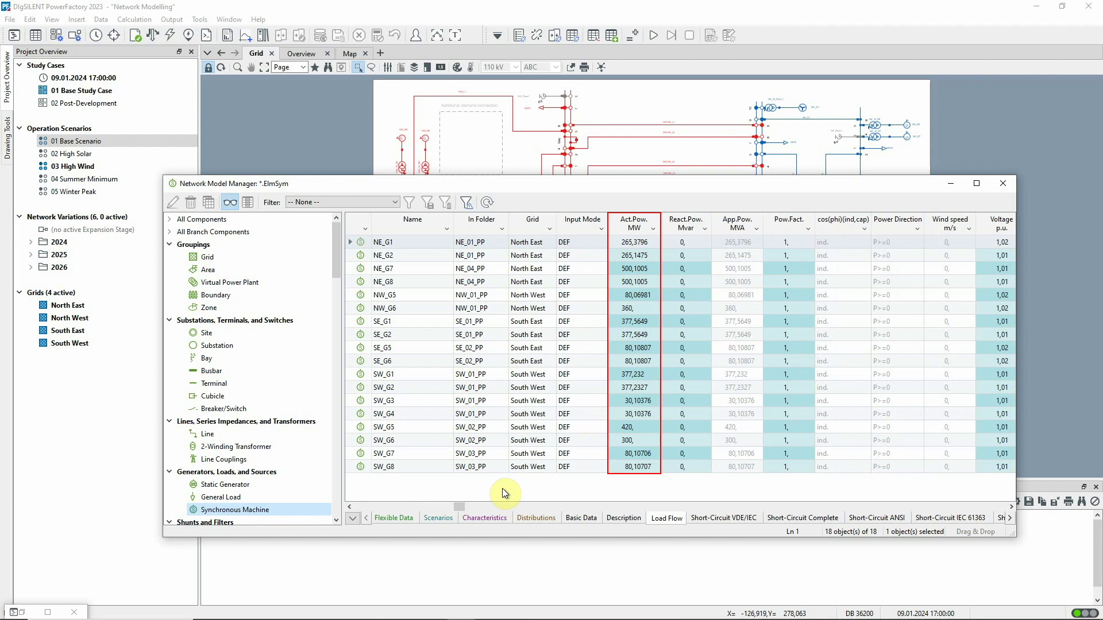
Compare setpoints across scenarios for the seven static generators instead of synchronous machines.
left_click(430, 517)
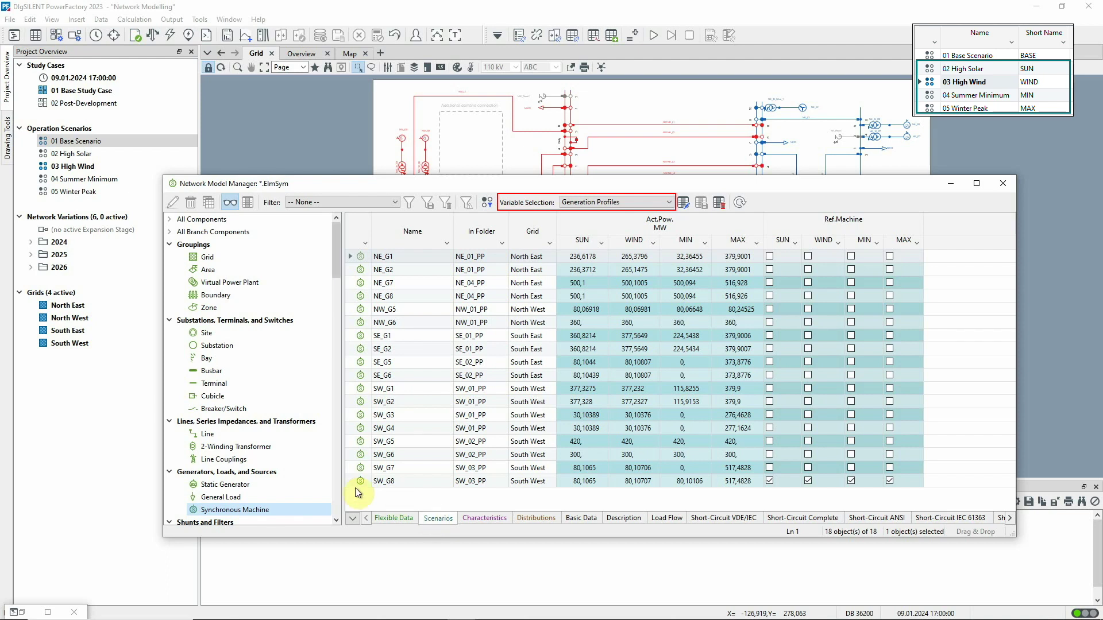
left_click(292, 484)
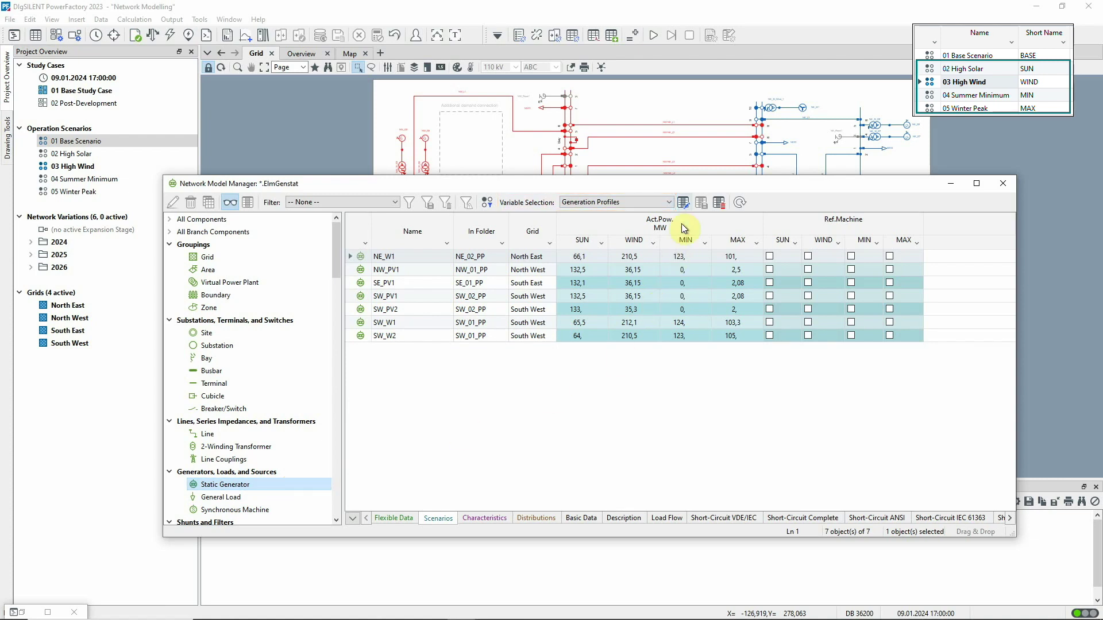
Replace the e:ip_ctrl reference-machine column with the Load Flow Pmax_uc maximum power limit.
left_click(683, 203)
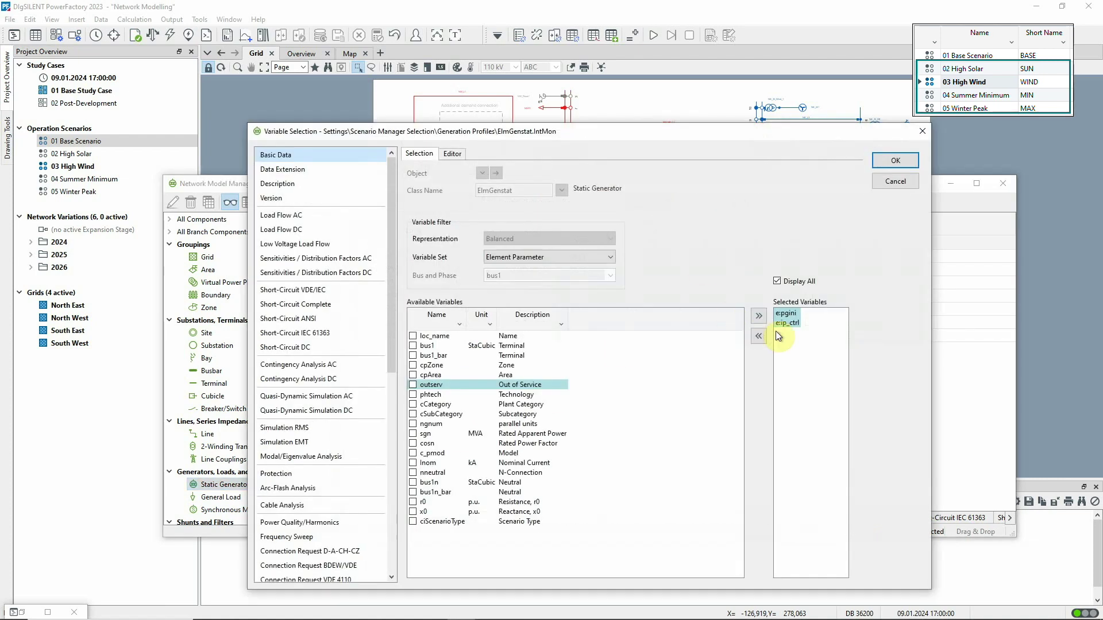
left_click(756, 341)
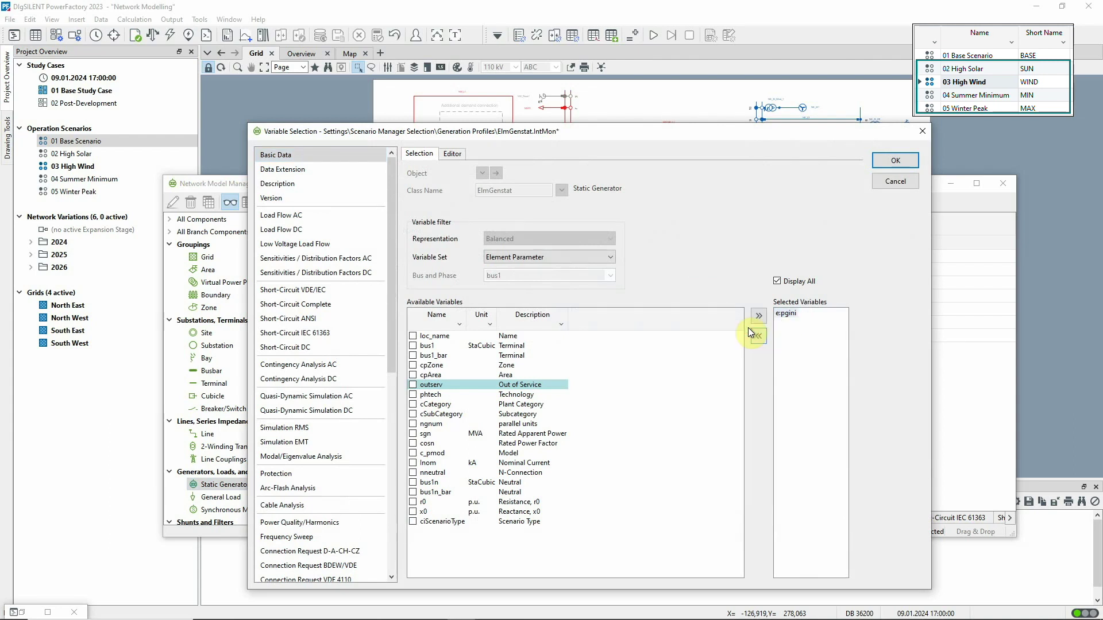
left_click(362, 218)
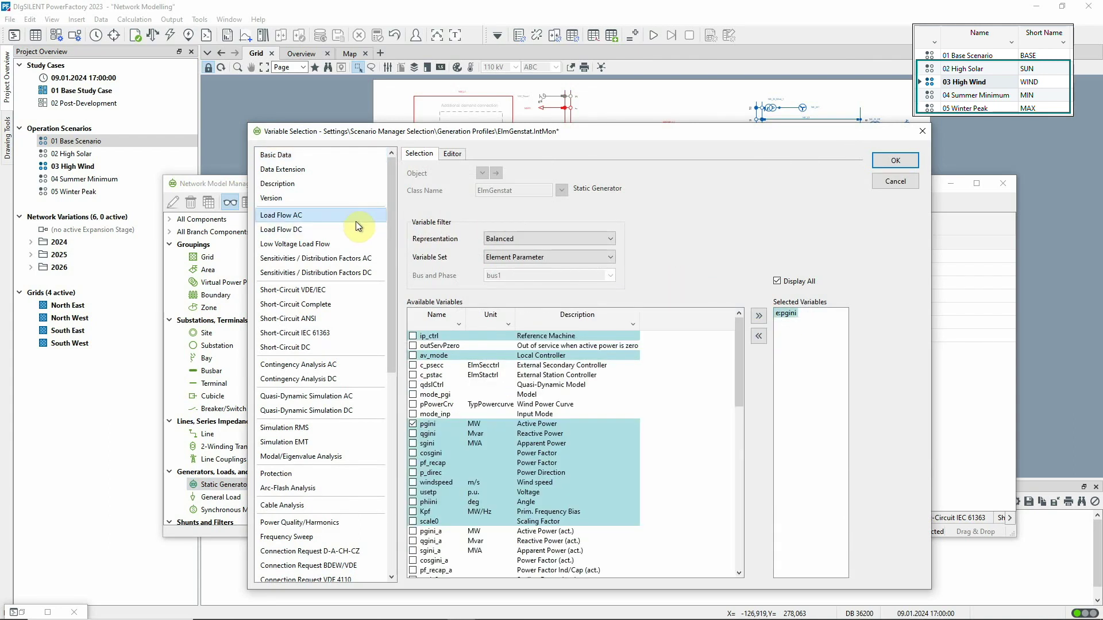
left_click_drag(742, 329, 768, 497)
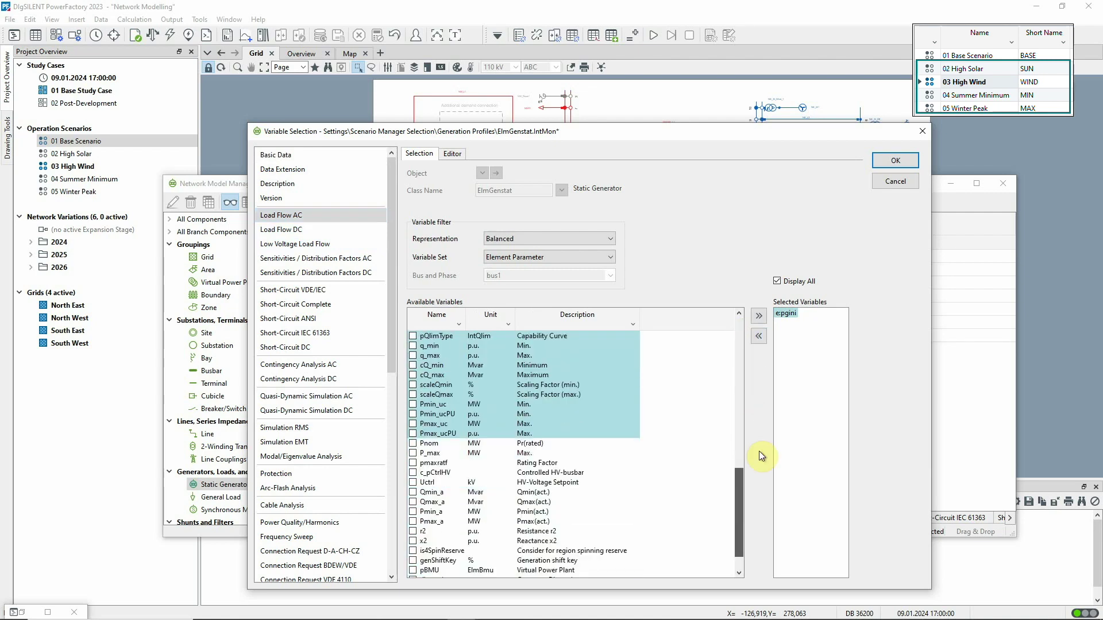
left_click(412, 397)
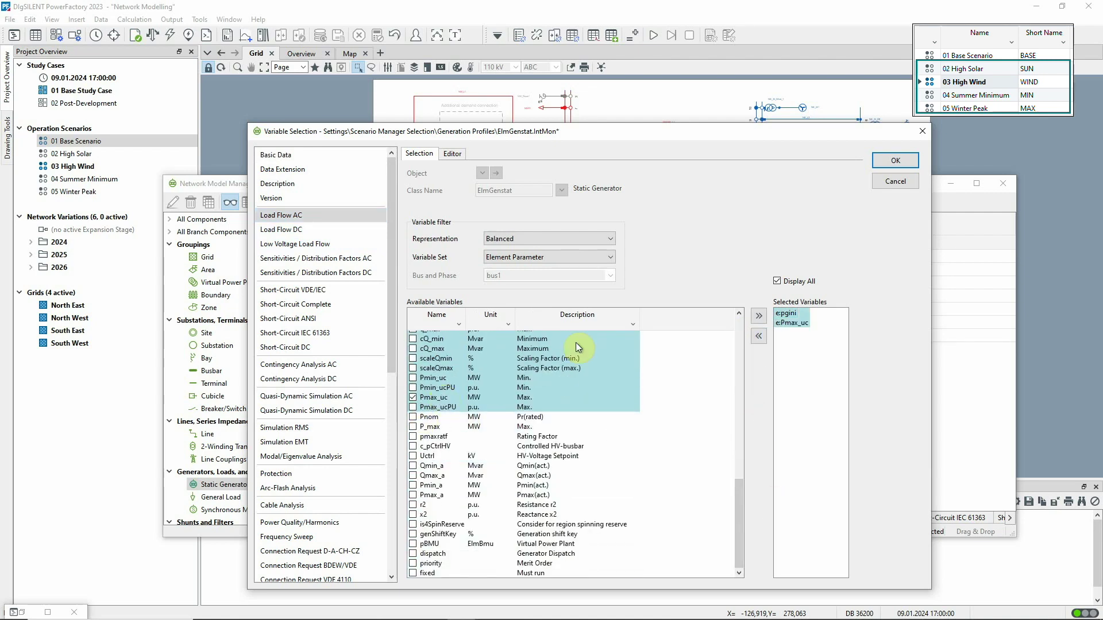
left_click(879, 161)
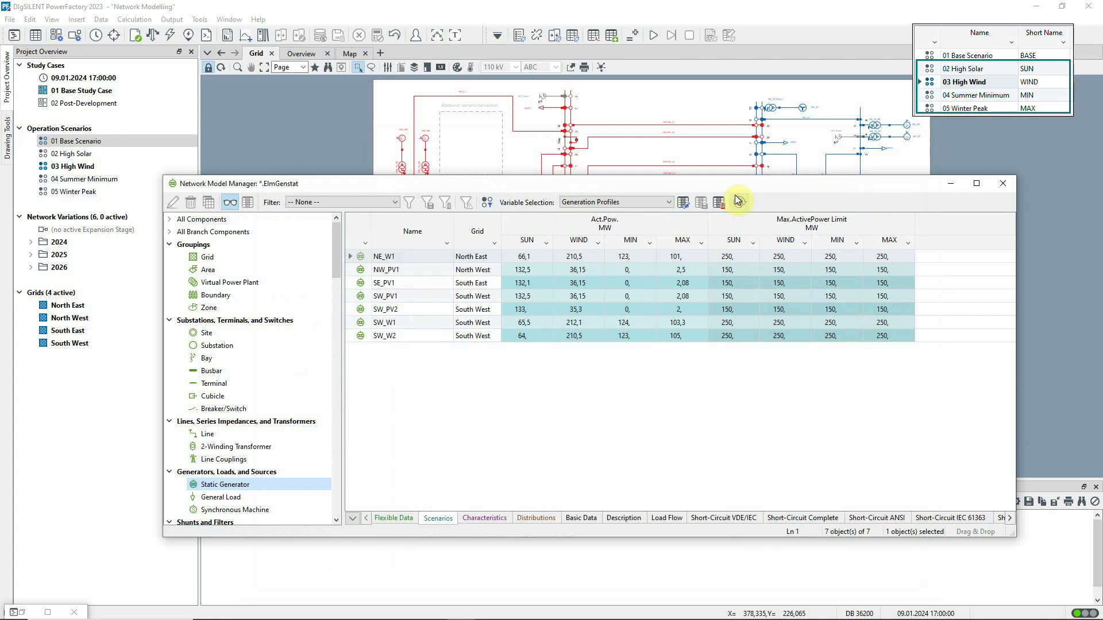
Add the cCategory plant category column from Basic Data.
left_click(687, 204)
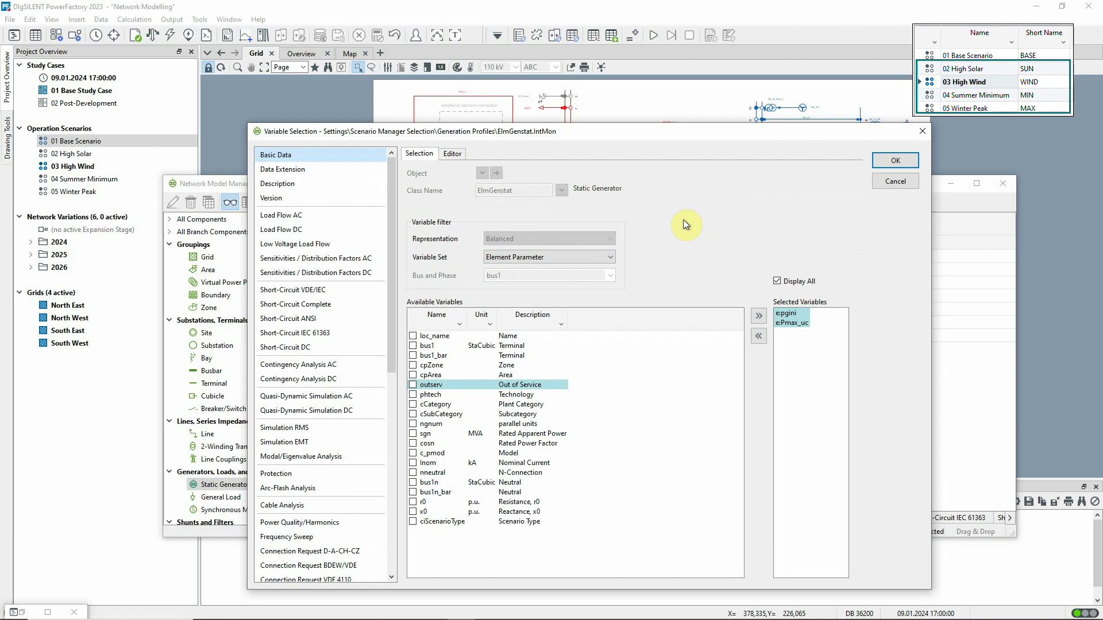
left_click(413, 403)
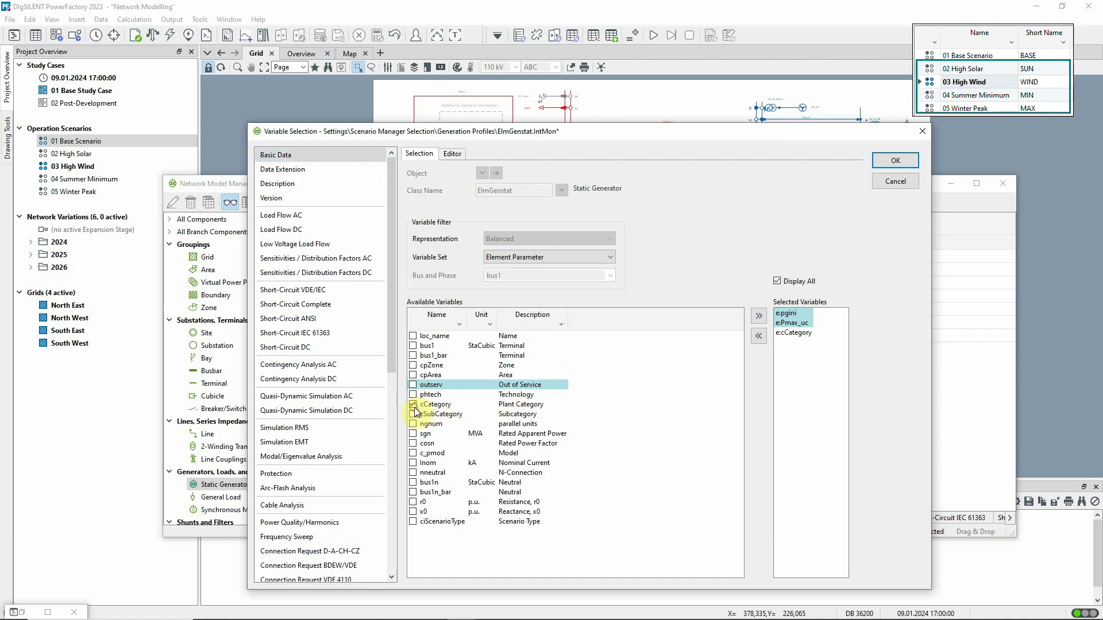
left_click(903, 163)
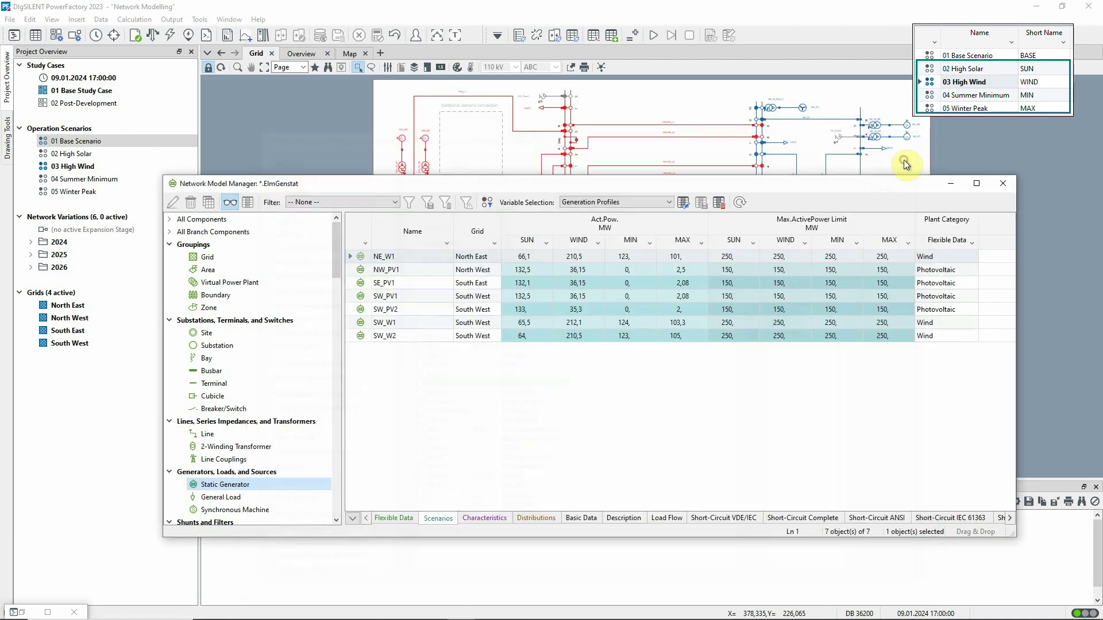
Sort by Plant Category and copy the three wind plants' WIND values into their SUN cells.
left_click(948, 240)
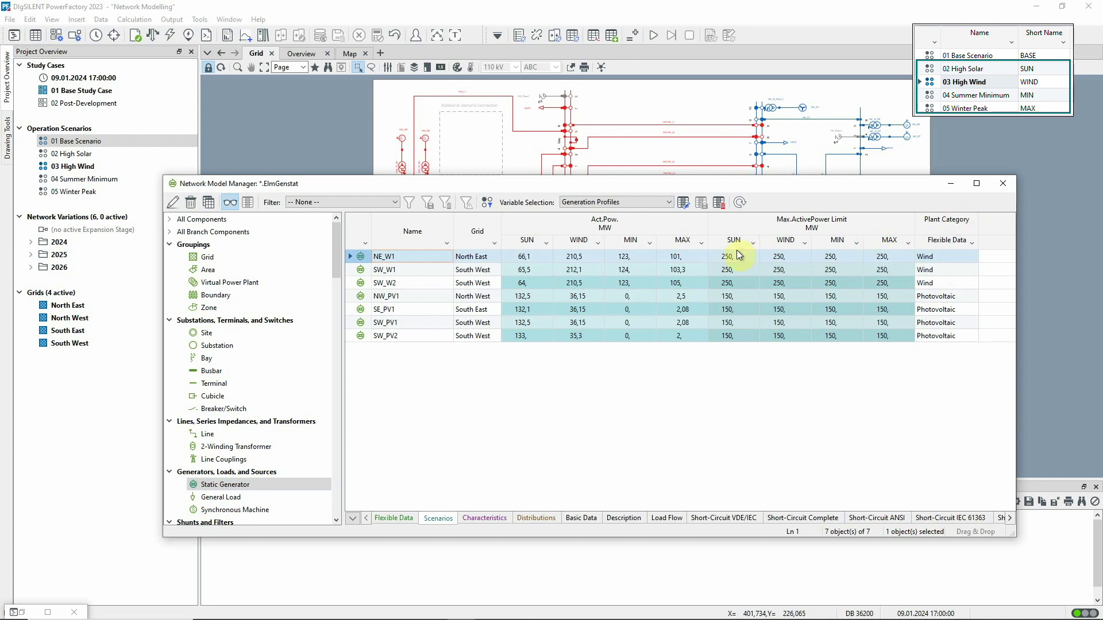
left_click_drag(575, 258, 580, 274)
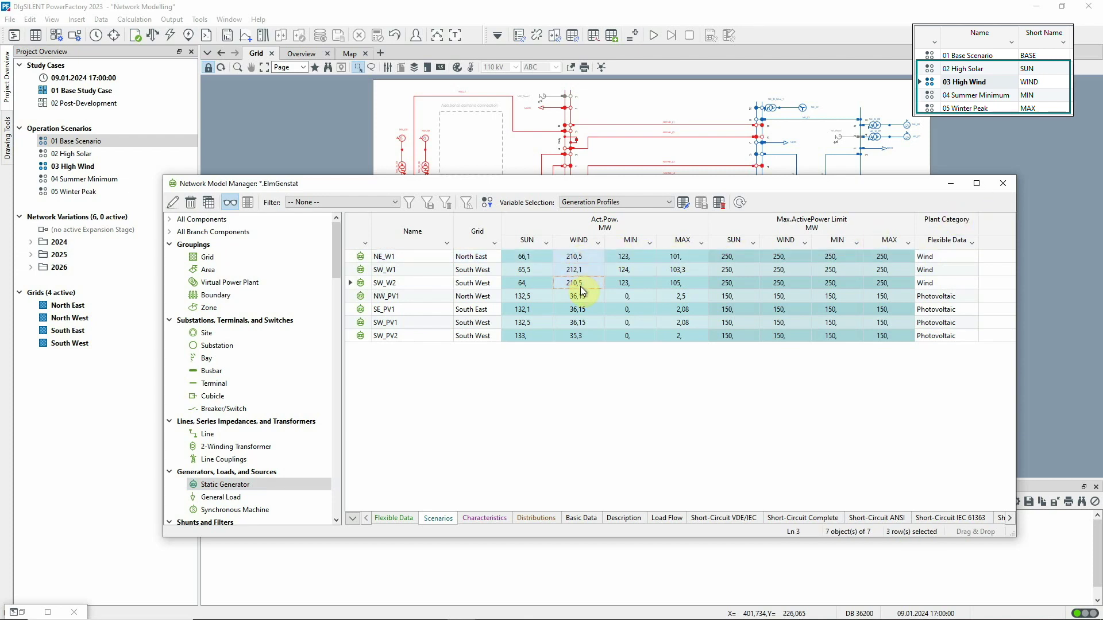
right_click(595, 285)
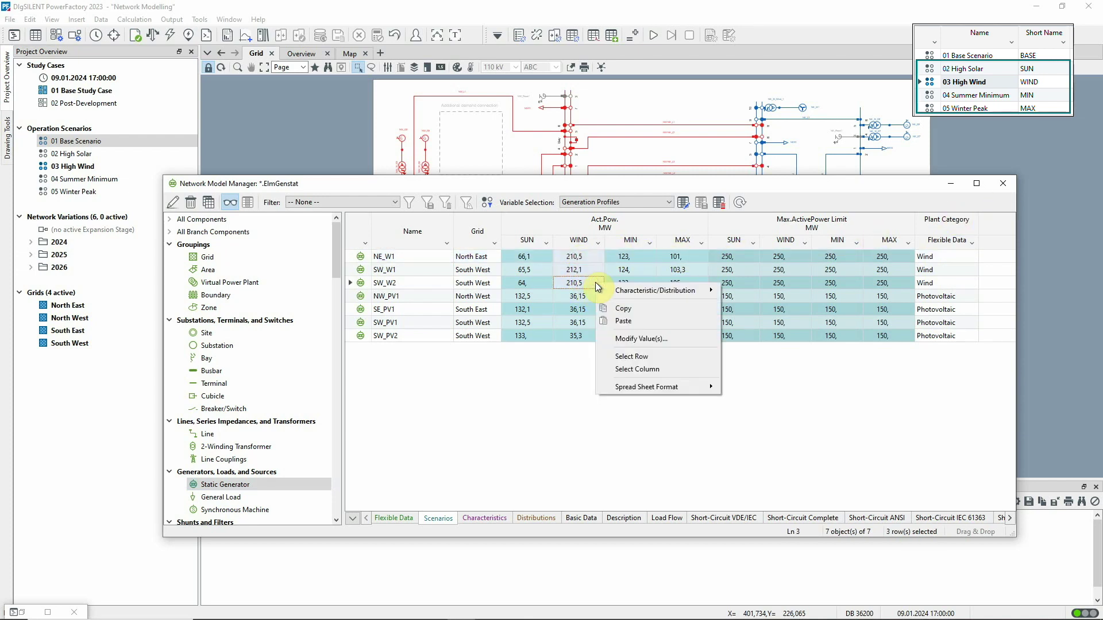
left_click(622, 311)
left_click_drag(543, 258, 544, 286)
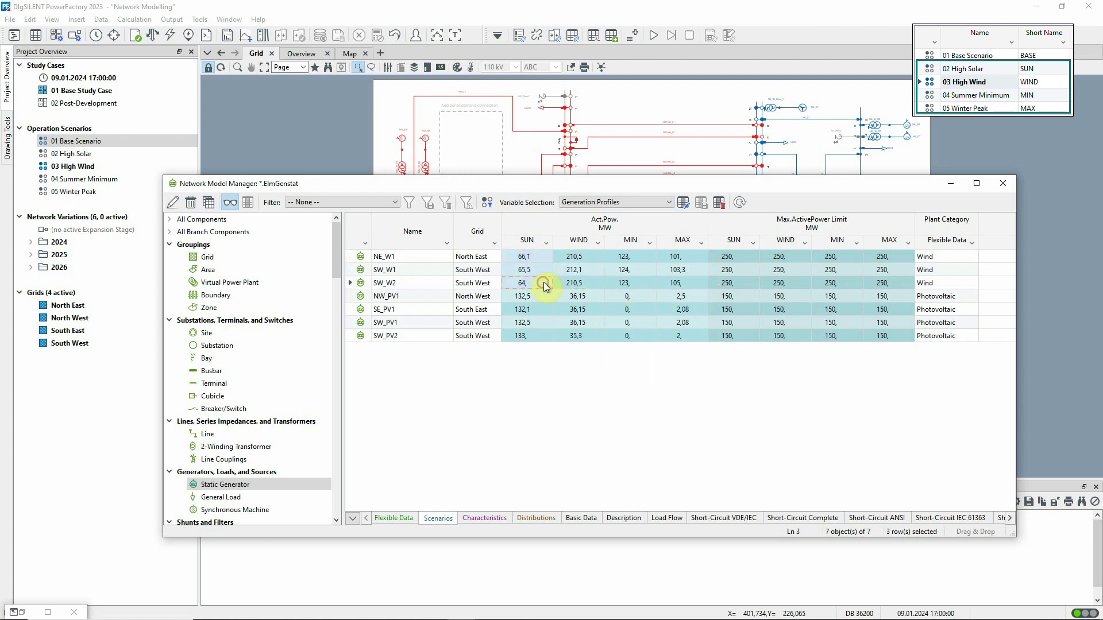
right_click(538, 261)
left_click(568, 297)
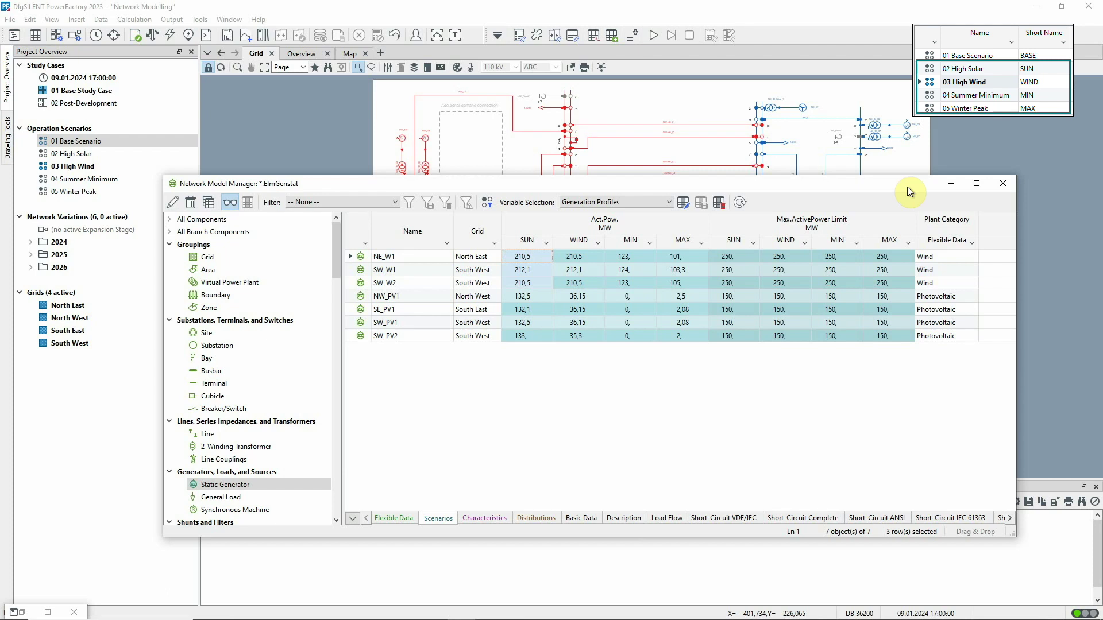
Close the Network Model Manager window to return to the single-line diagram.
left_click(1007, 183)
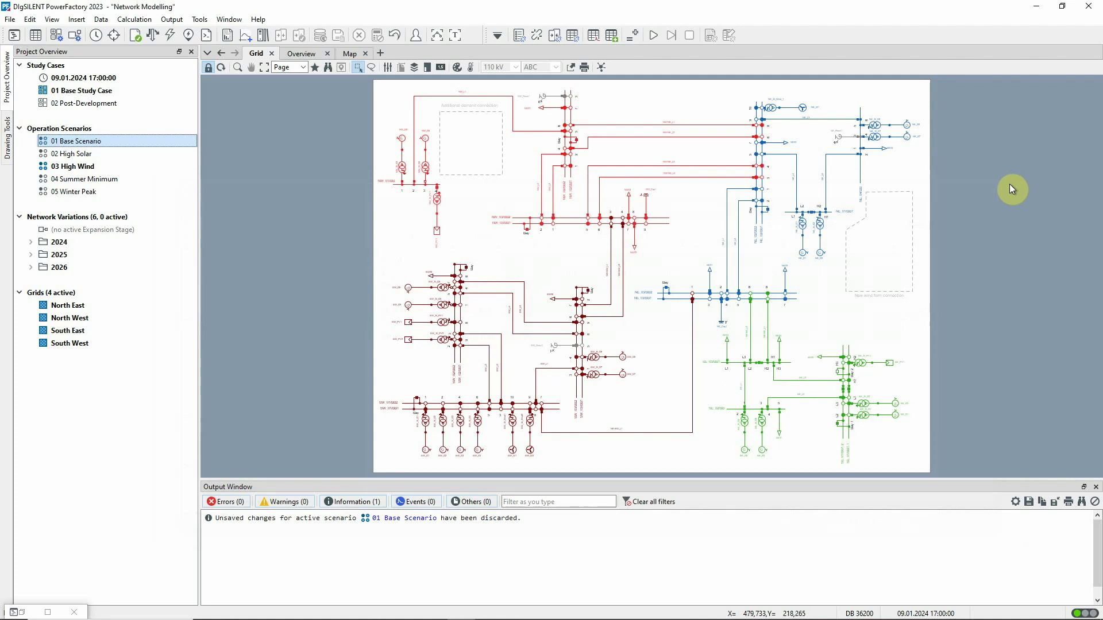